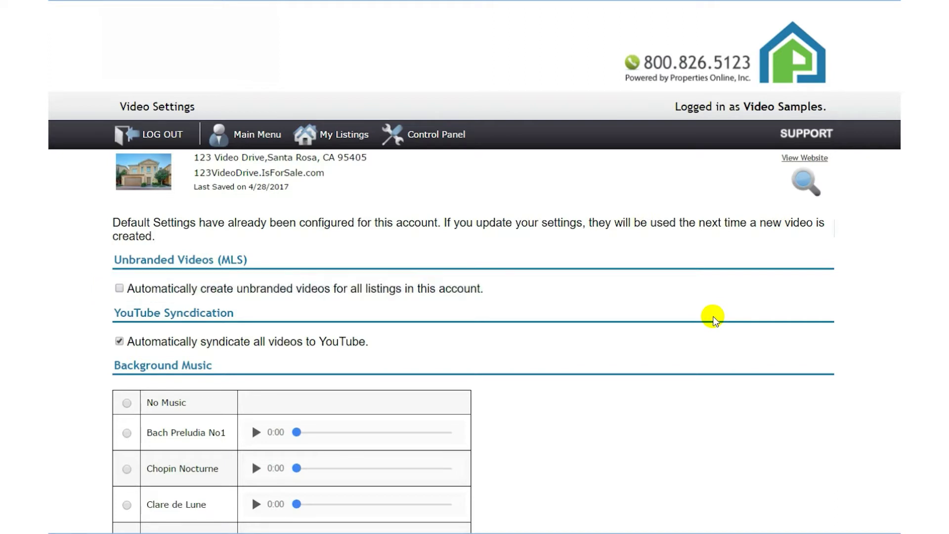
Step: Enable 'Automatically create unbranded videos for all listings in this account' in Video Settings
left_click(119, 288)
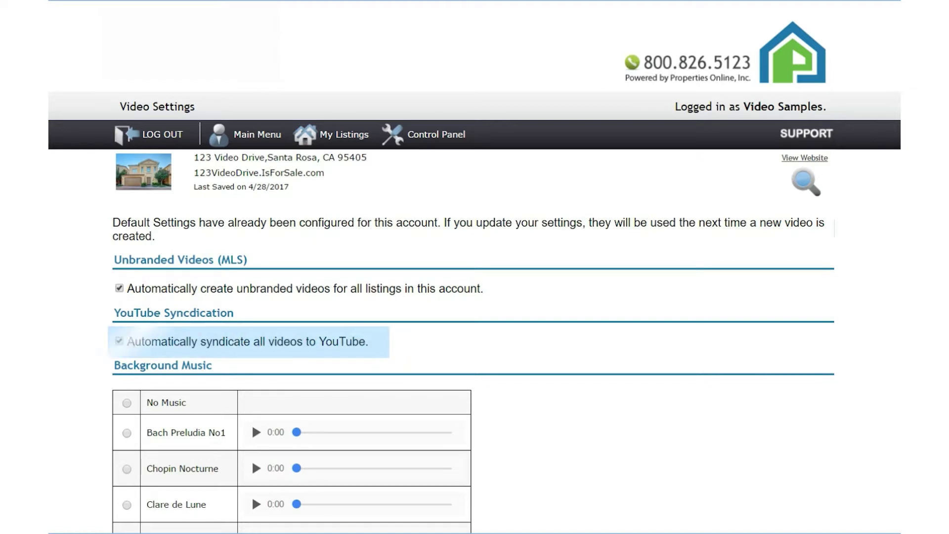
scroll(475, 267, "down", 5)
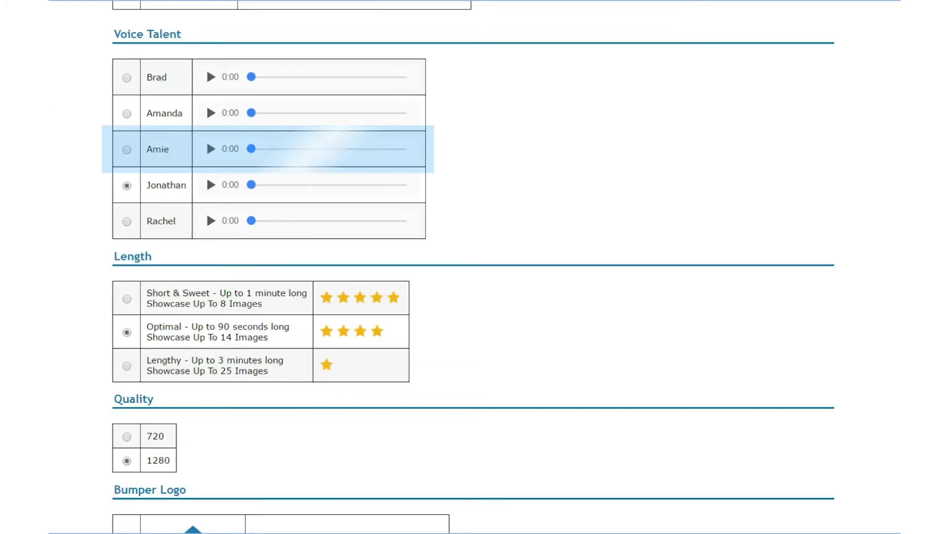
Step: Preview and select Amie as voice talent, with quality toggled to 720 and back to 1280
left_click(210, 148)
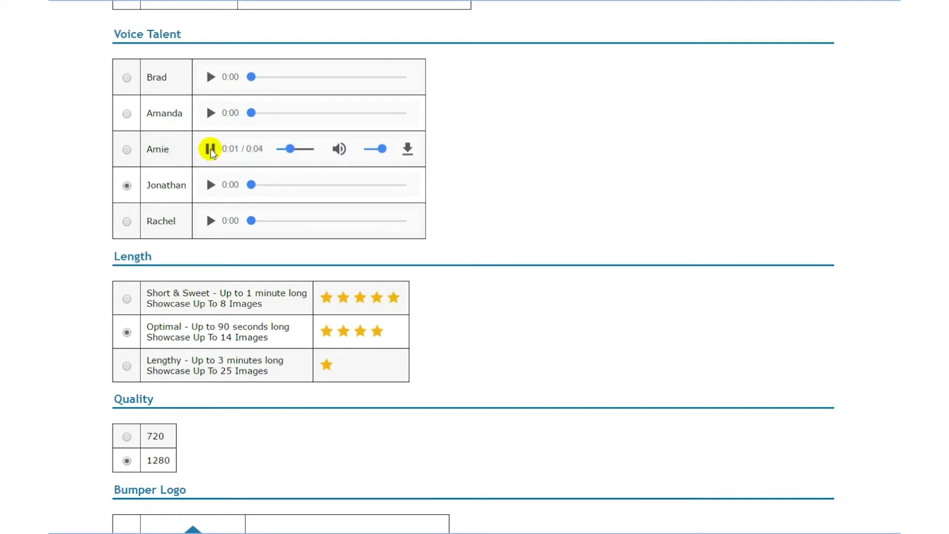
left_click(127, 150)
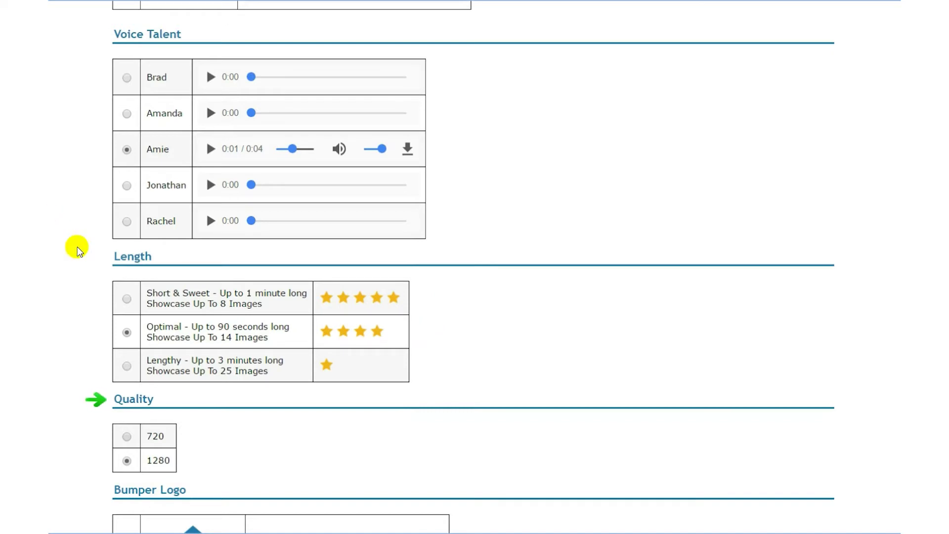
left_click(126, 435)
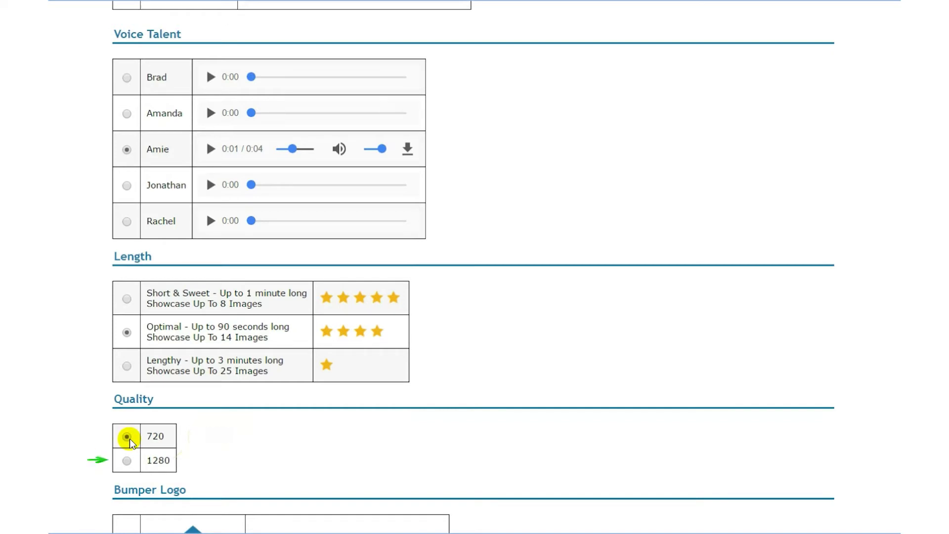
left_click(127, 460)
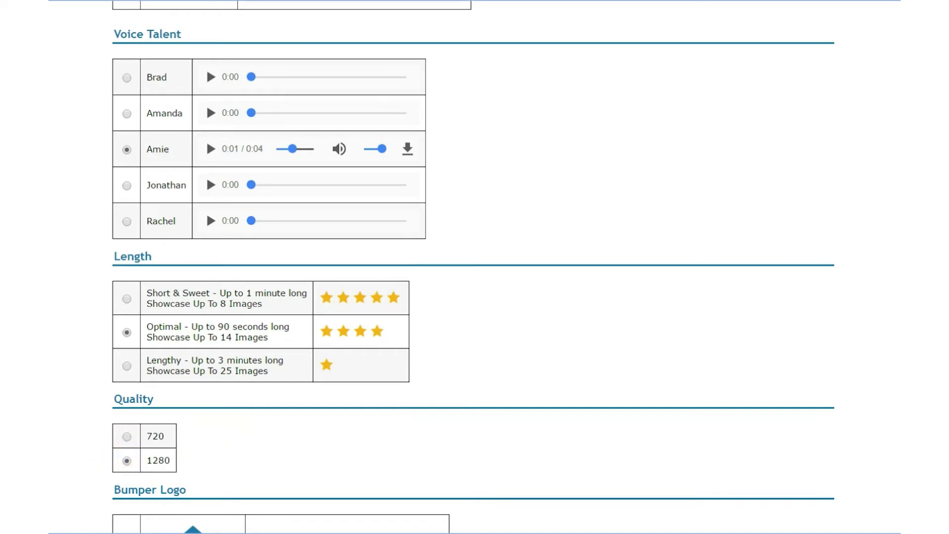
scroll(475, 267, "down", 5)
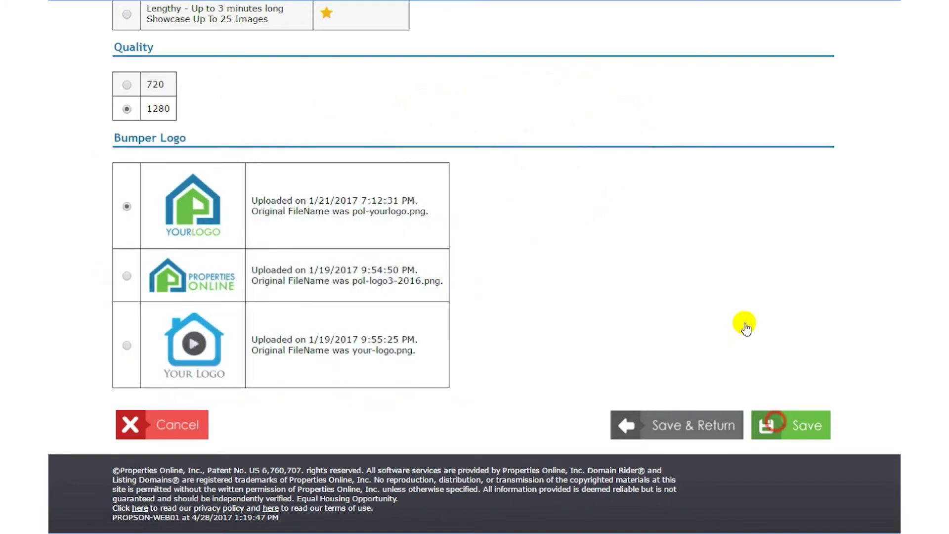
Step: Save the Video Settings page with the green Save button
left_click(776, 424)
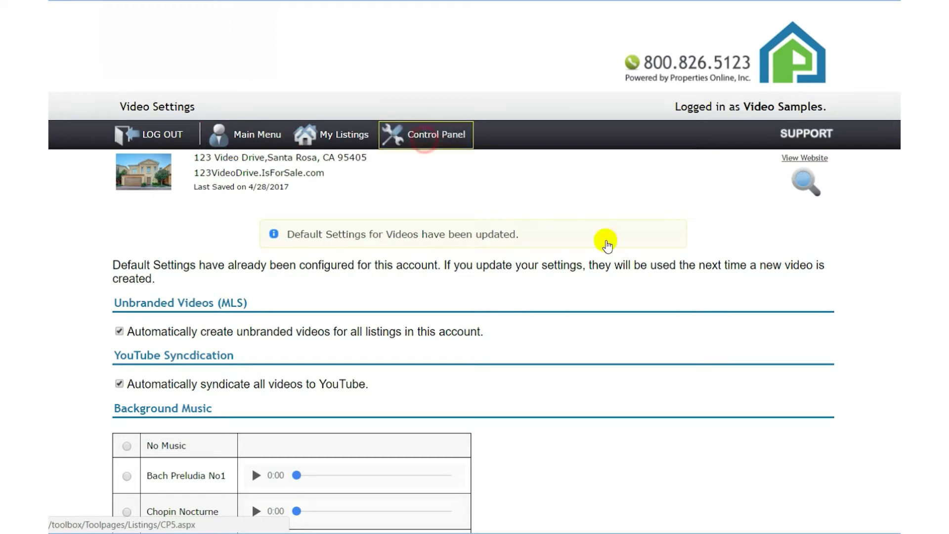
Step: Go from the Control Panel to Video Manager and start Build Video for 123 Video Way
left_click(423, 136)
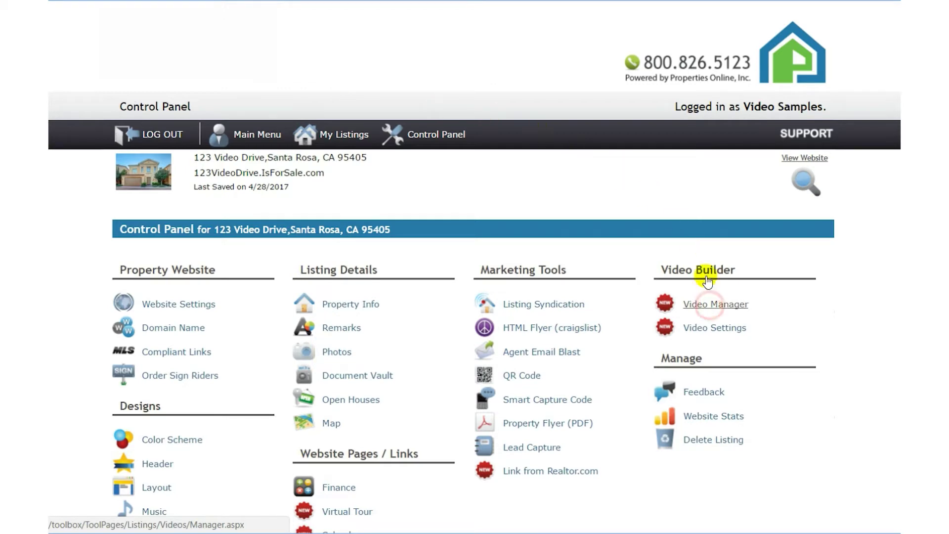
left_click(705, 303)
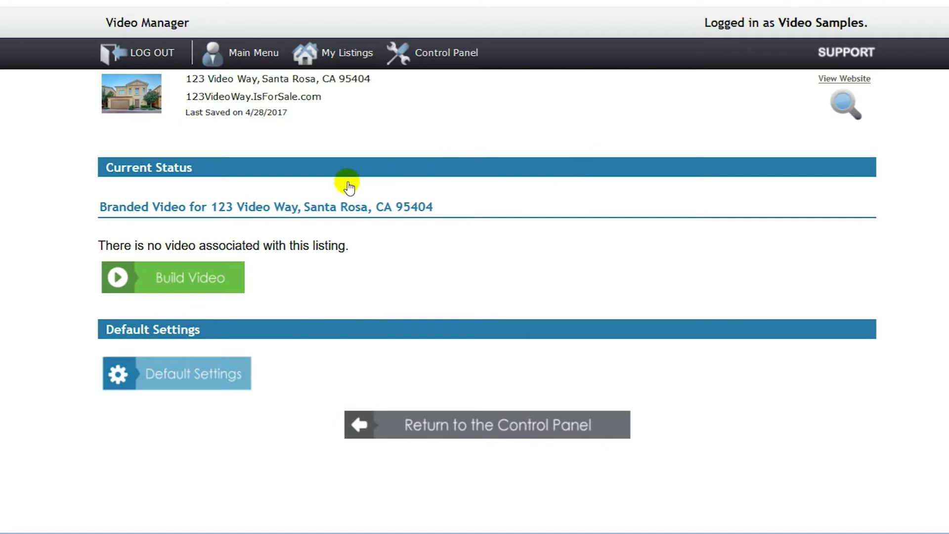
left_click(178, 277)
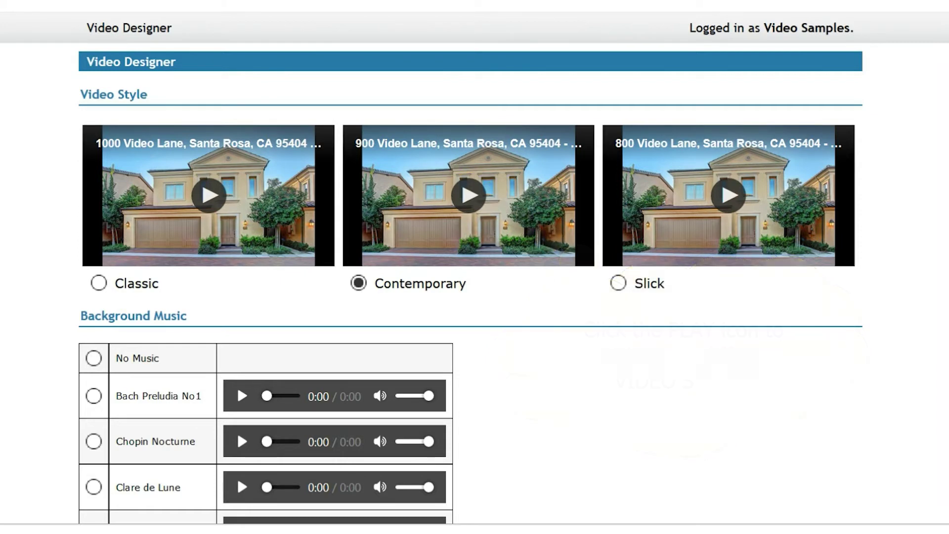
scroll(25, 441, "down", 3)
scroll(25, 442, "down", 1)
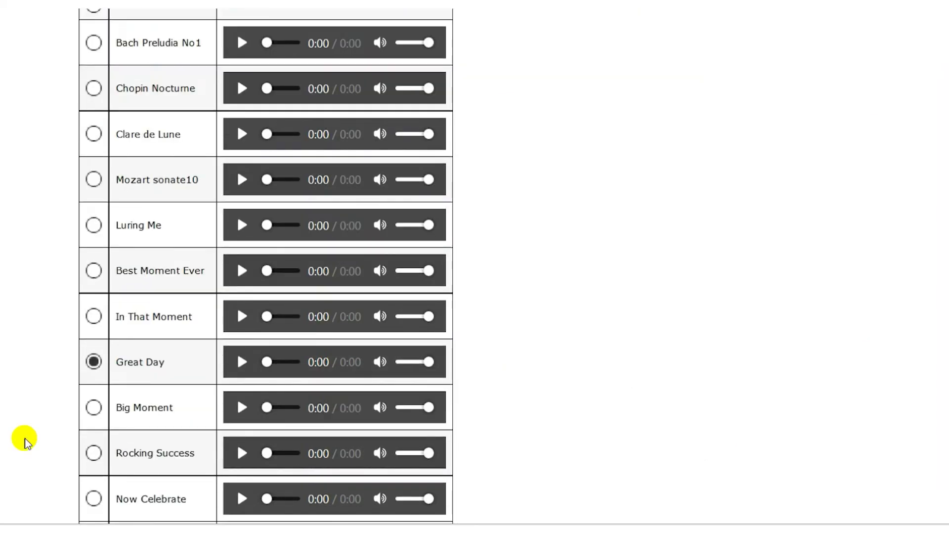
Step: Pick Big Moment music and Short & Sweet length, then continue to the Video Editor
left_click(93, 407)
scroll(93, 407, "down", 1)
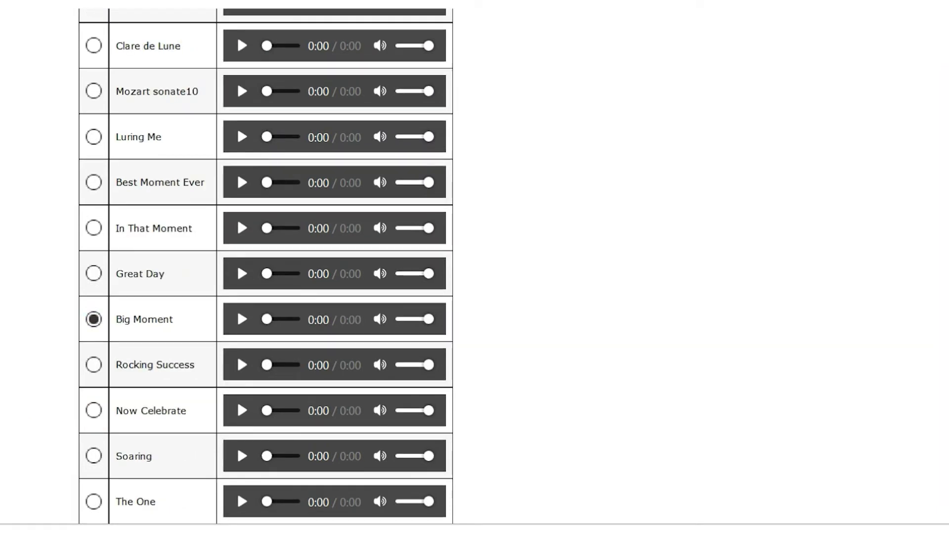
scroll(266, 268, "down", 3)
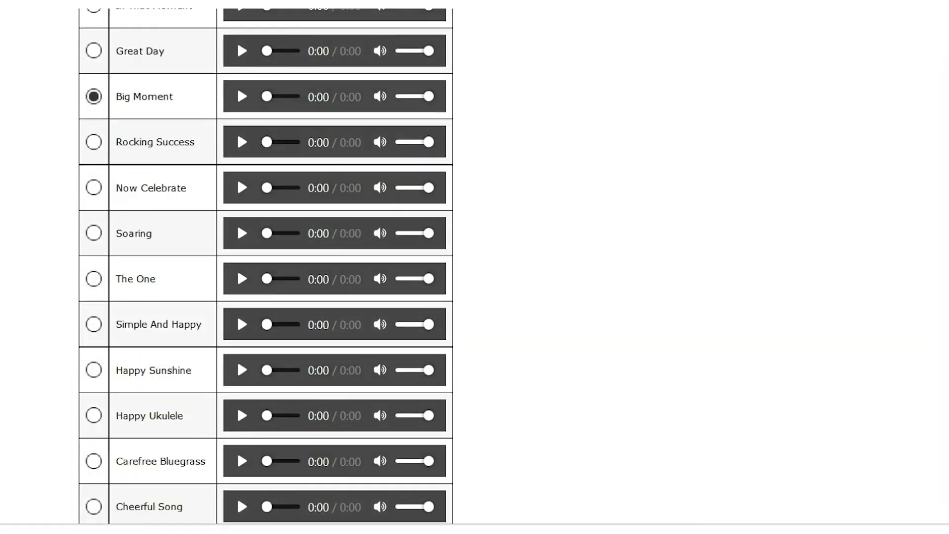
scroll(266, 268, "down", 3)
scroll(266, 267, "down", 2)
scroll(265, 267, "down", 5)
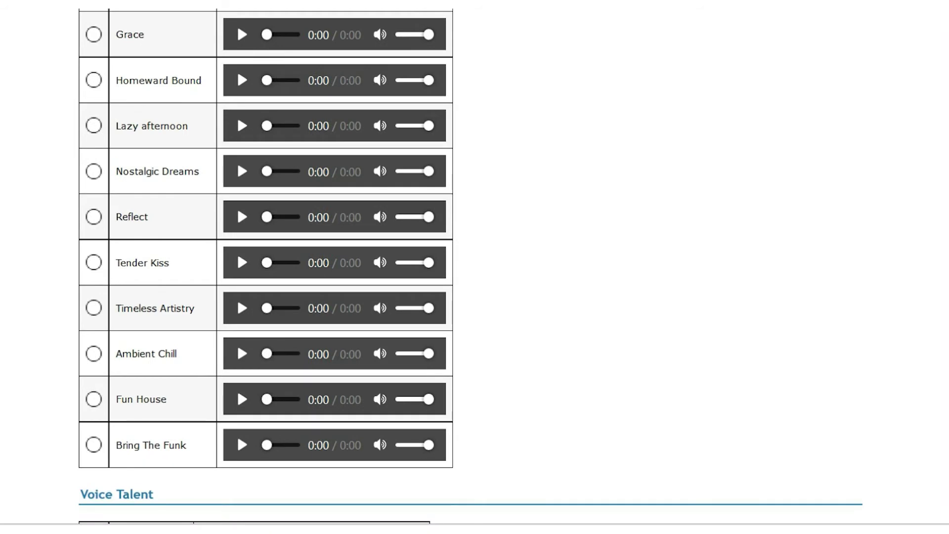
scroll(39, 339, "down", 5)
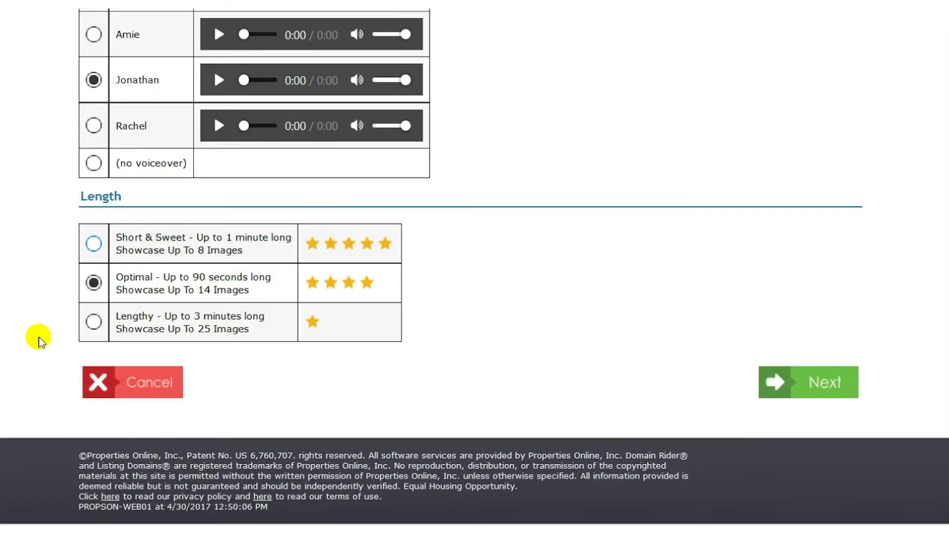
left_click(93, 245)
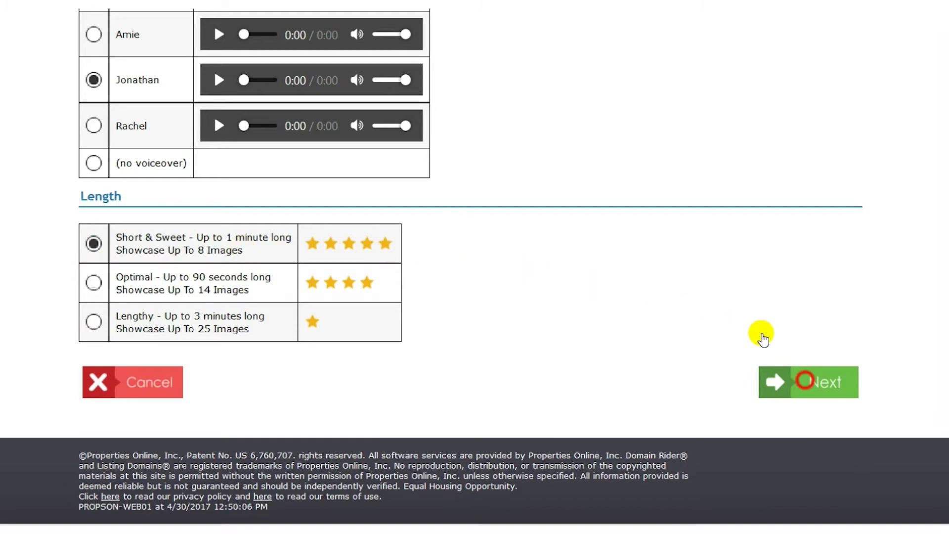
left_click(808, 387)
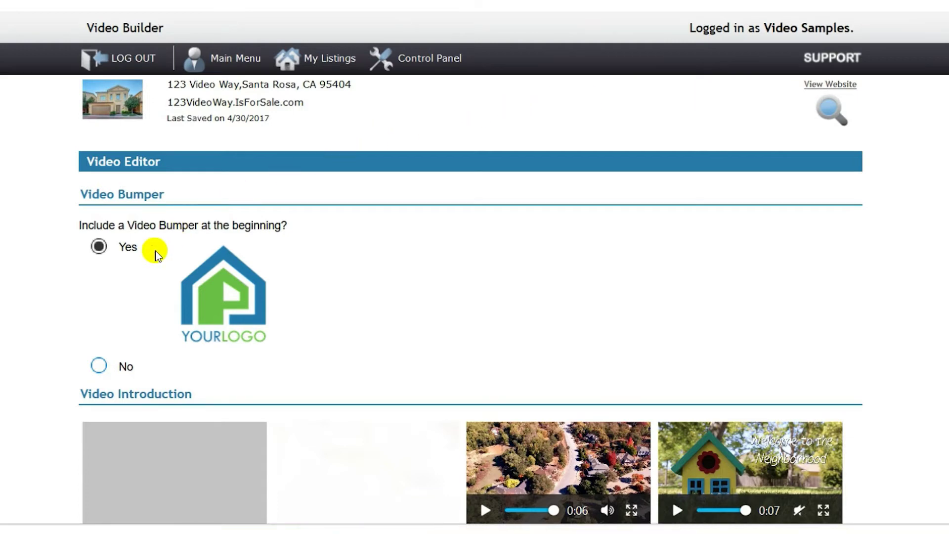
Step: Set Video Bumper to No and choose the Woman With Keys introduction clip
left_click(98, 365)
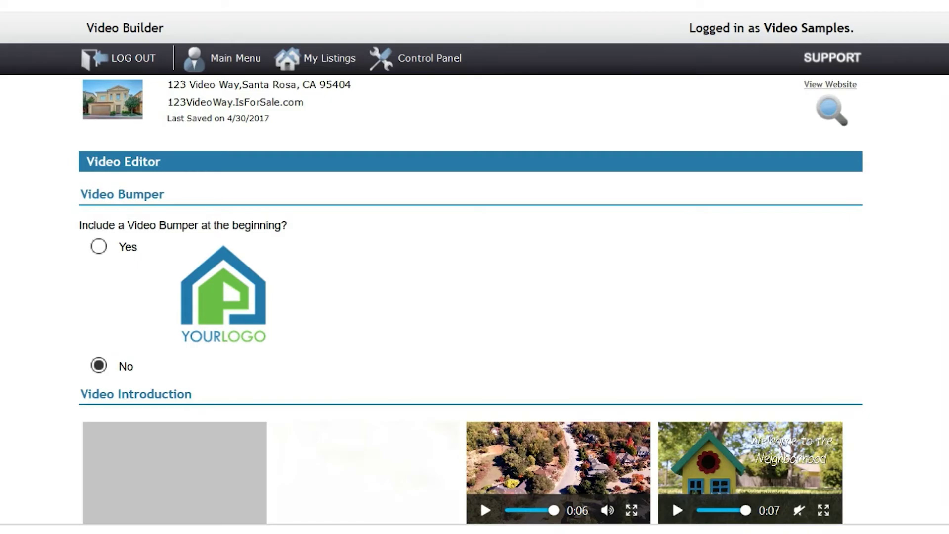
scroll(673, 499, "down", 4)
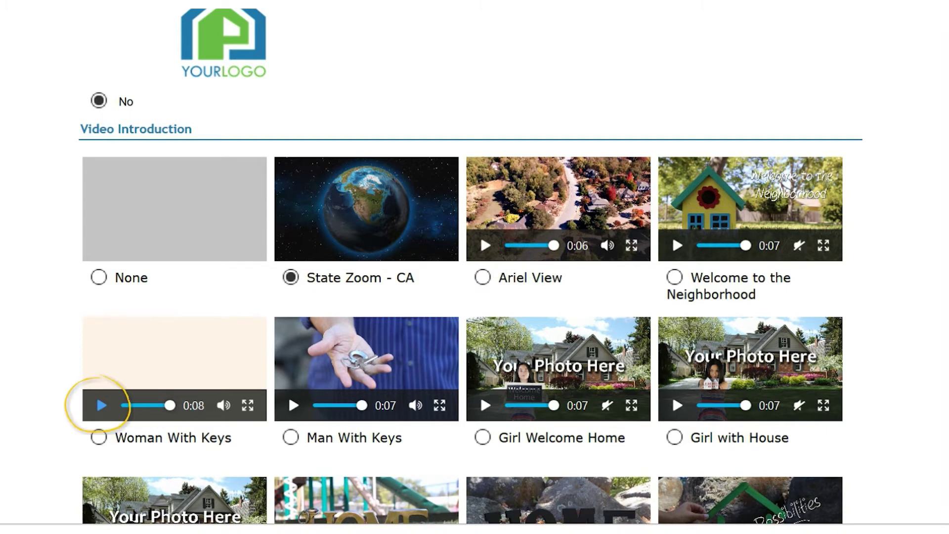
left_click(101, 405)
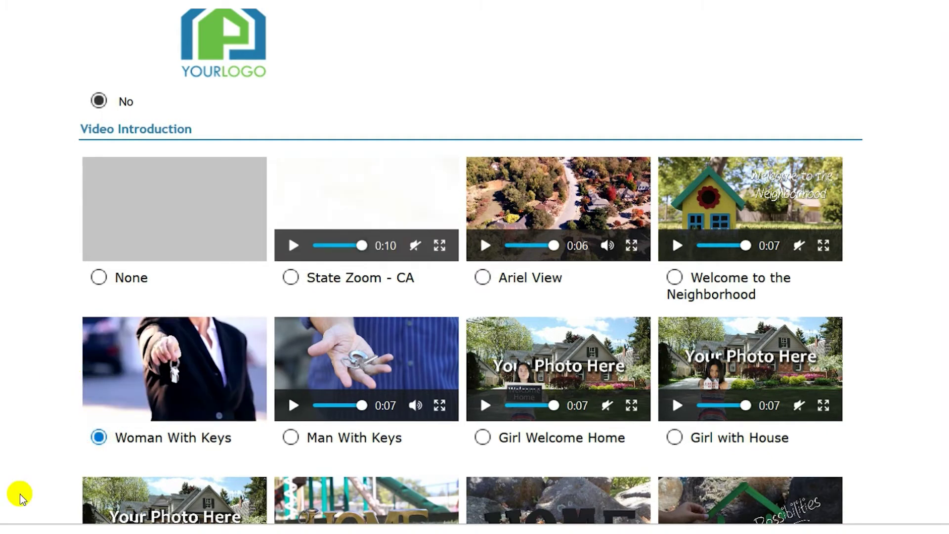
scroll(20, 496, "down", 3)
scroll(20, 497, "down", 3)
scroll(19, 497, "down", 2)
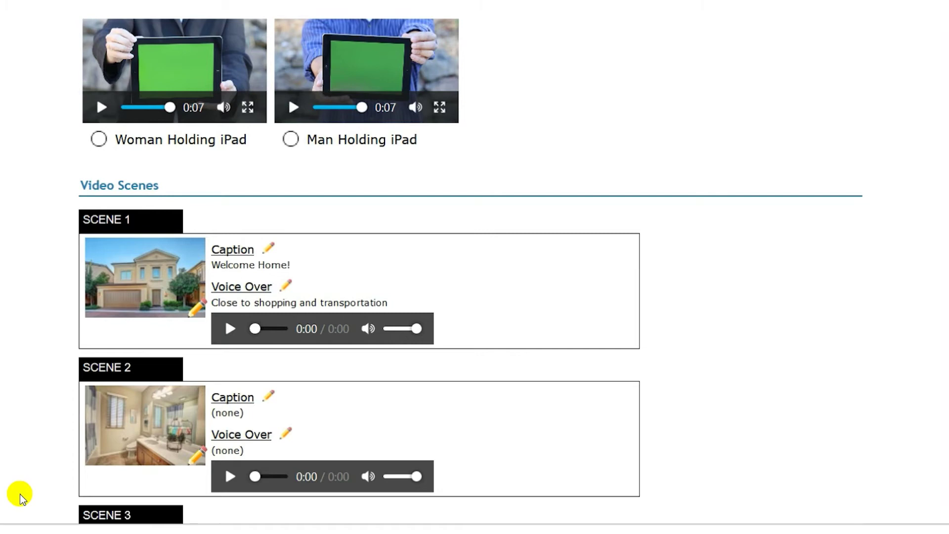
Step: Keep the front exterior photo for Scene 1 after trying the second photo
left_click(197, 306)
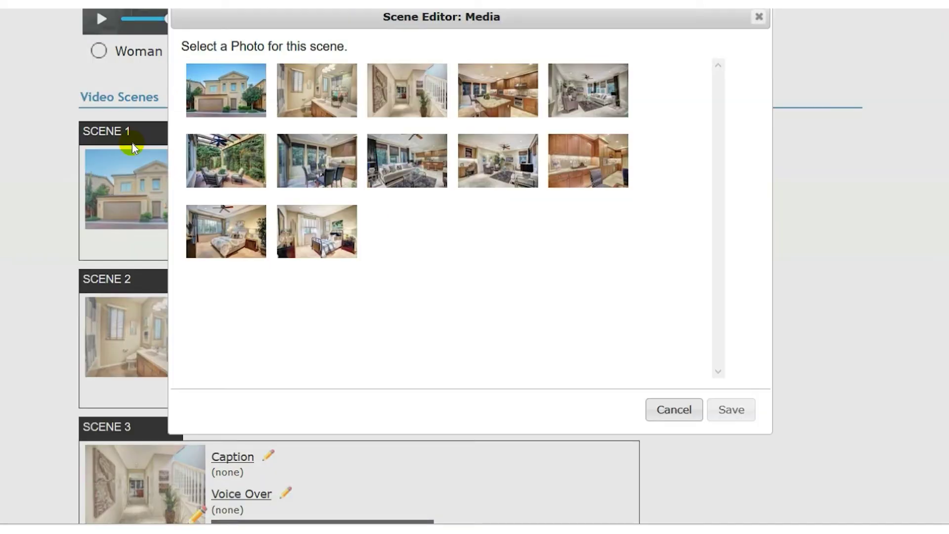
left_click(219, 88)
left_click(311, 85)
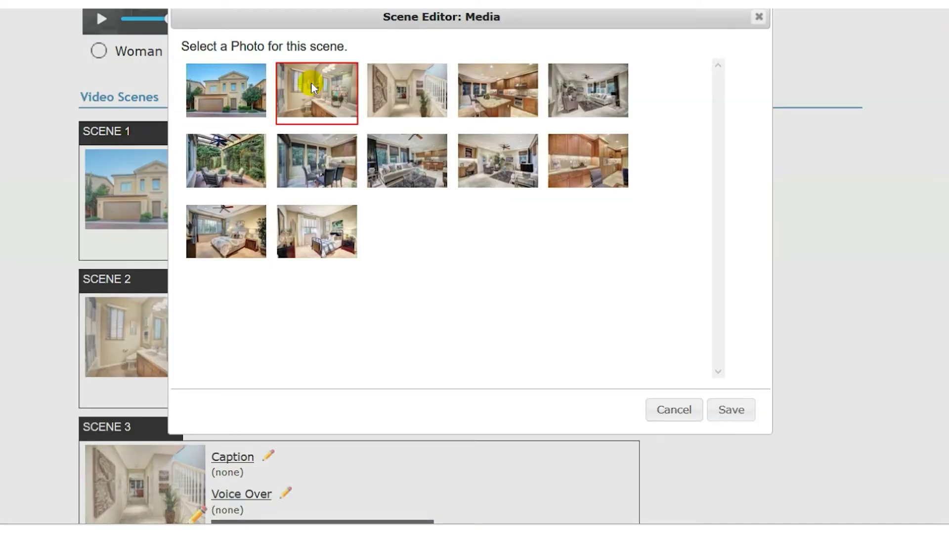
left_click(230, 85)
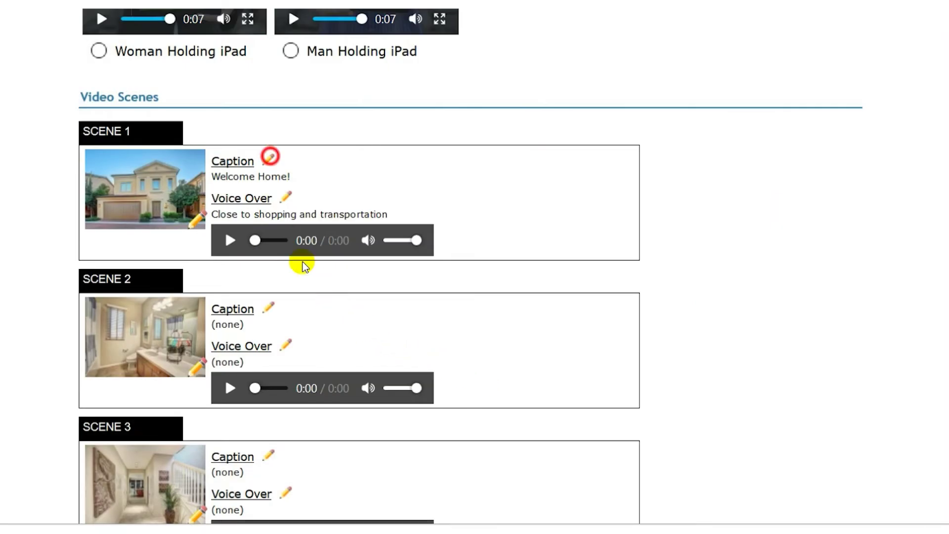
Step: Set Scene 1's caption to custom text 'Welcome Home!' and save it
left_click(267, 160)
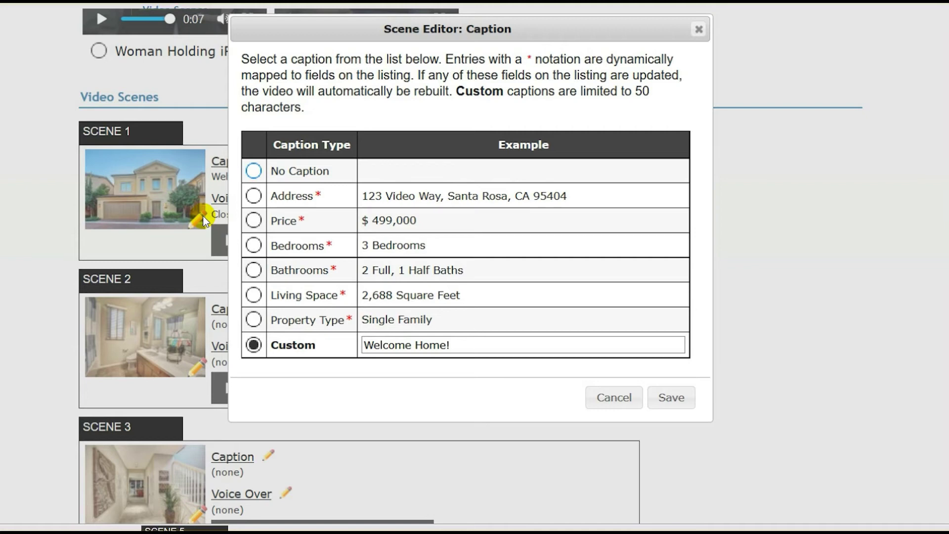
left_click(253, 171)
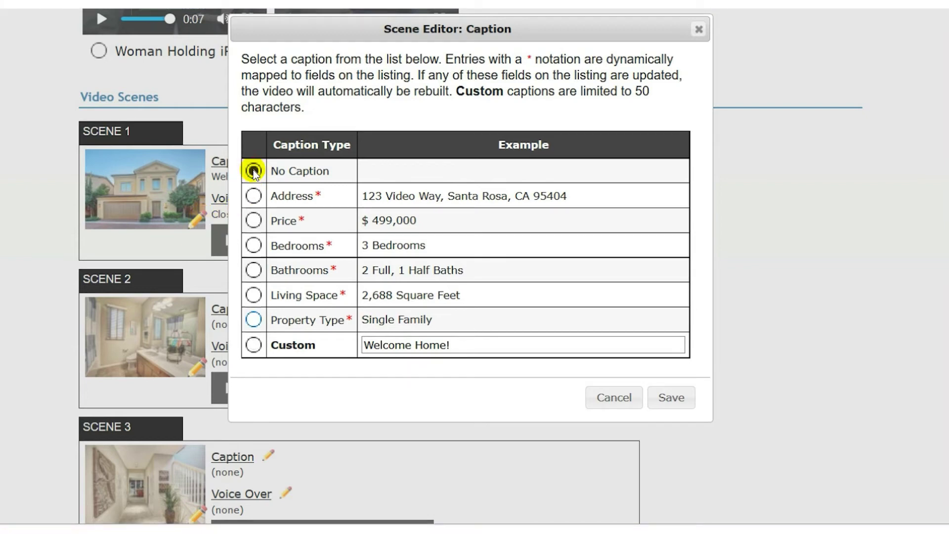
left_click(253, 319)
left_click(254, 345)
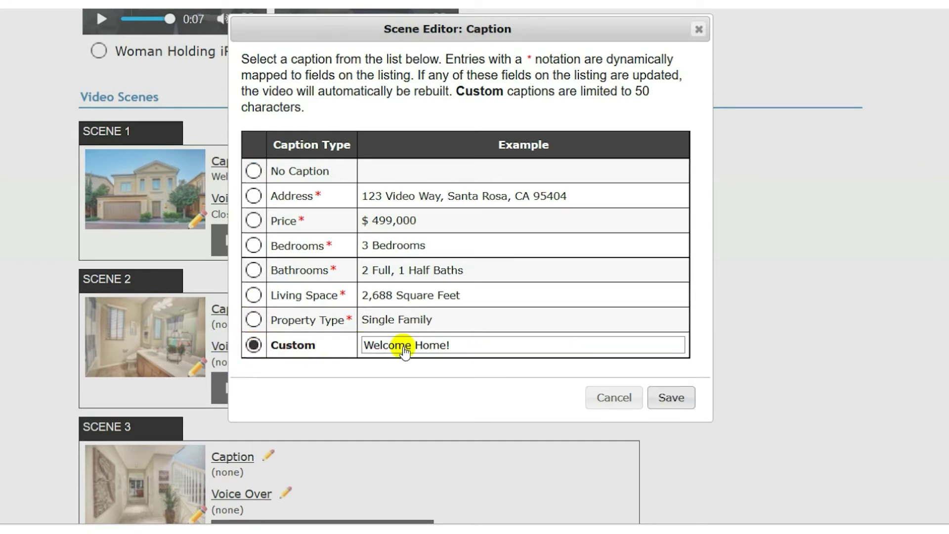
left_click(671, 397)
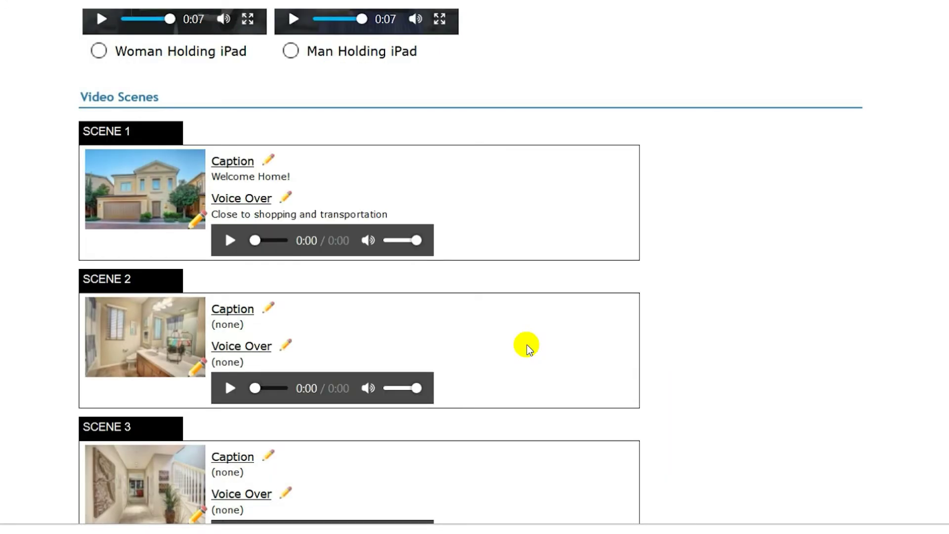
left_click(287, 198)
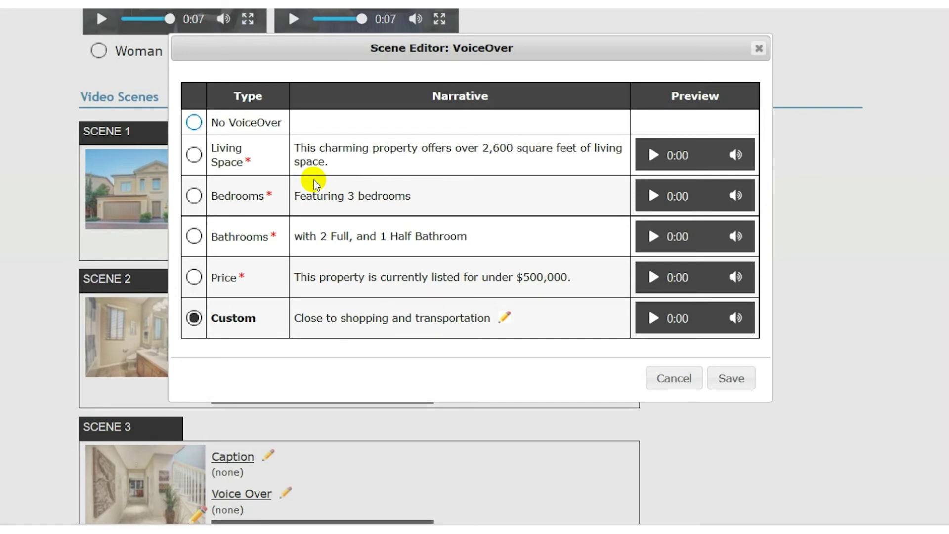
Step: Choose the custom library voice-over line 'Opportunity is knocking. Are you home?' for Scene 1
left_click(194, 122)
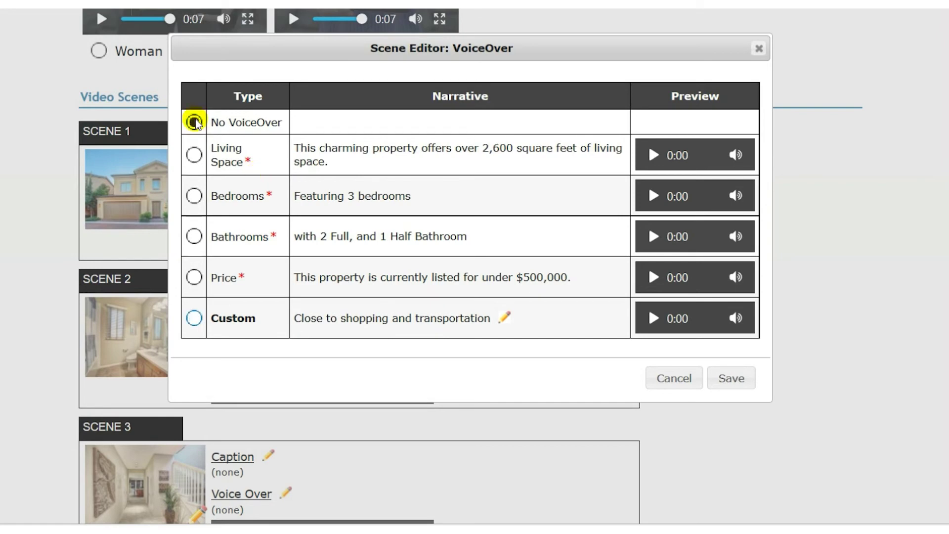
left_click(195, 317)
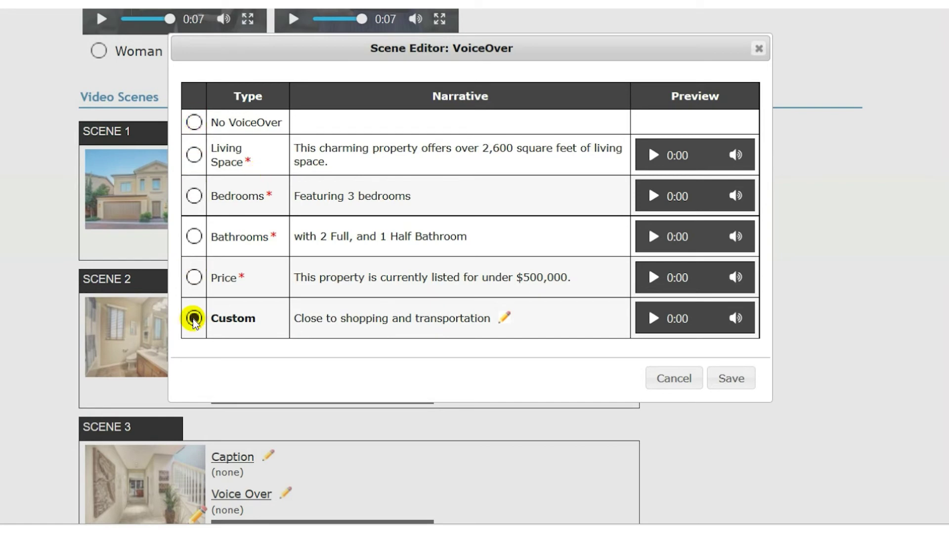
left_click(503, 319)
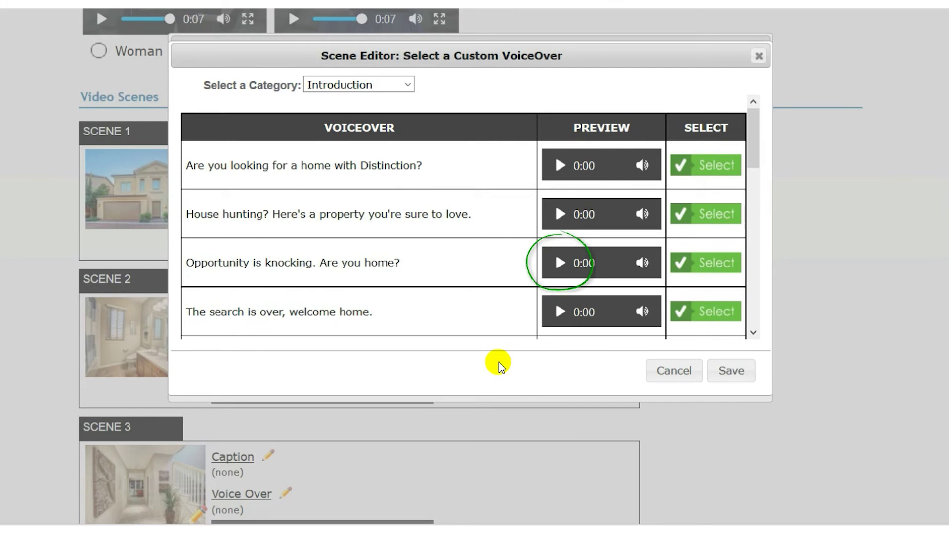
left_click(680, 261)
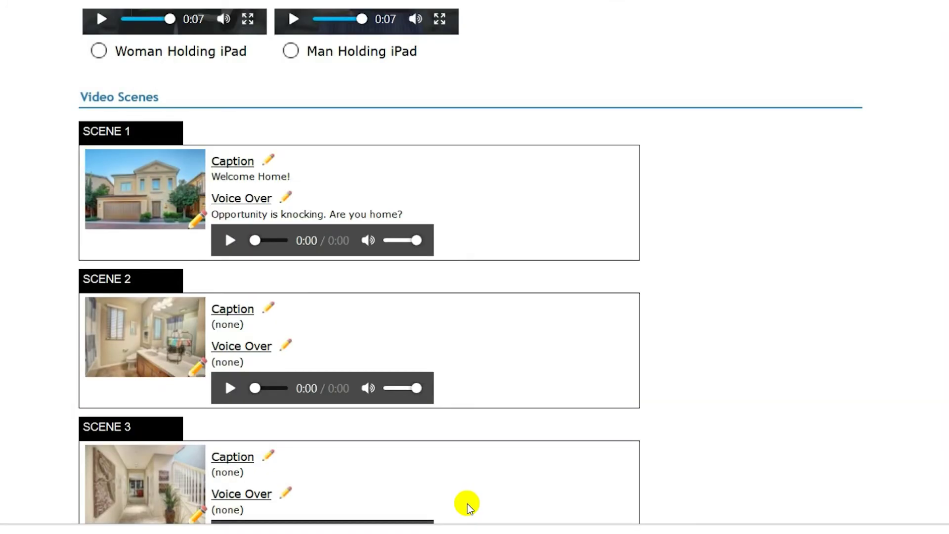
scroll(467, 503, "down", 3)
scroll(467, 504, "down", 5)
scroll(467, 503, "down", 5)
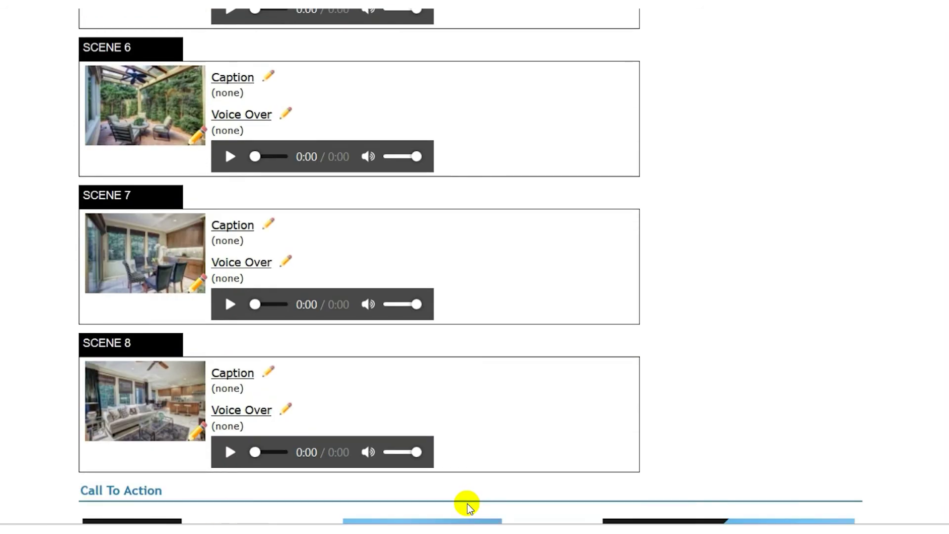
scroll(467, 504, "down", 4)
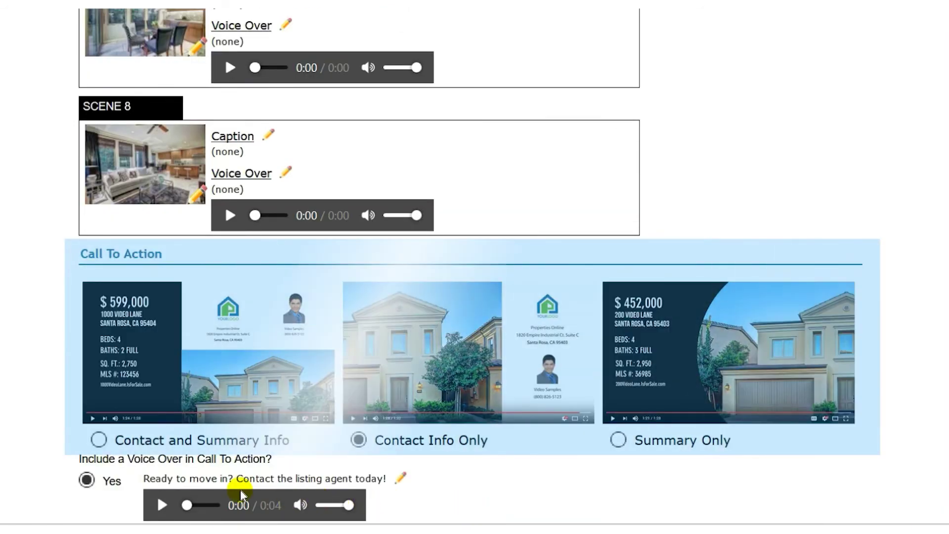
Step: Set Call To Action to Contact and Summary Info without voice-over, then build the video
left_click(102, 440)
scroll(106, 448, "down", 3)
left_click(100, 264)
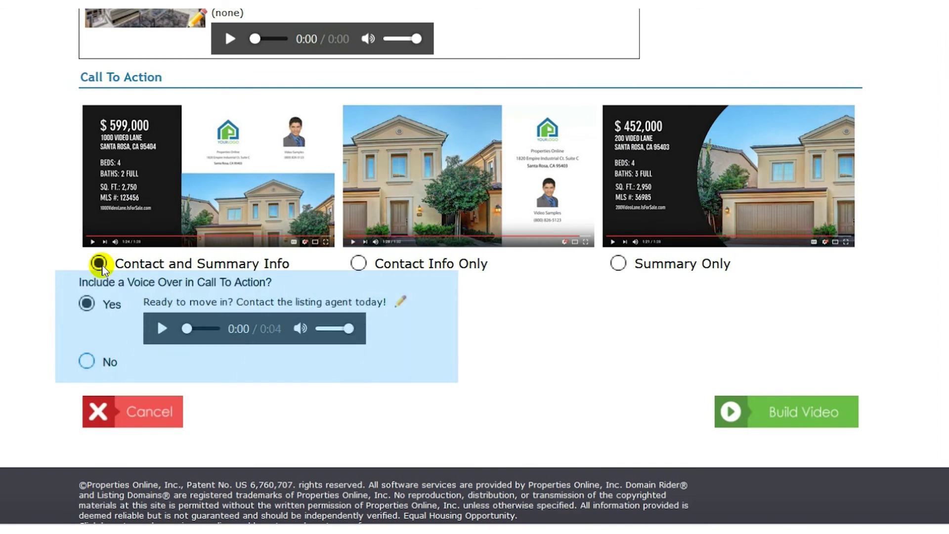
left_click(87, 362)
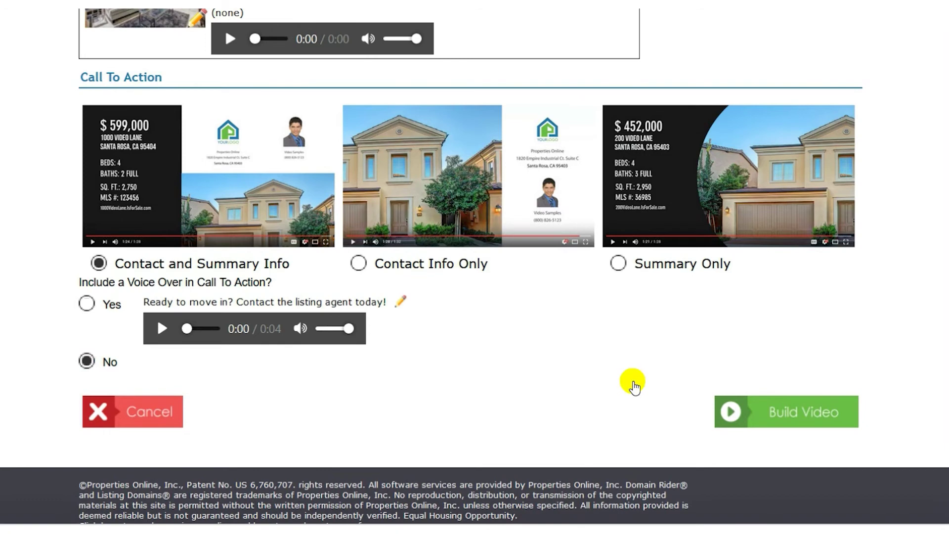
left_click(779, 410)
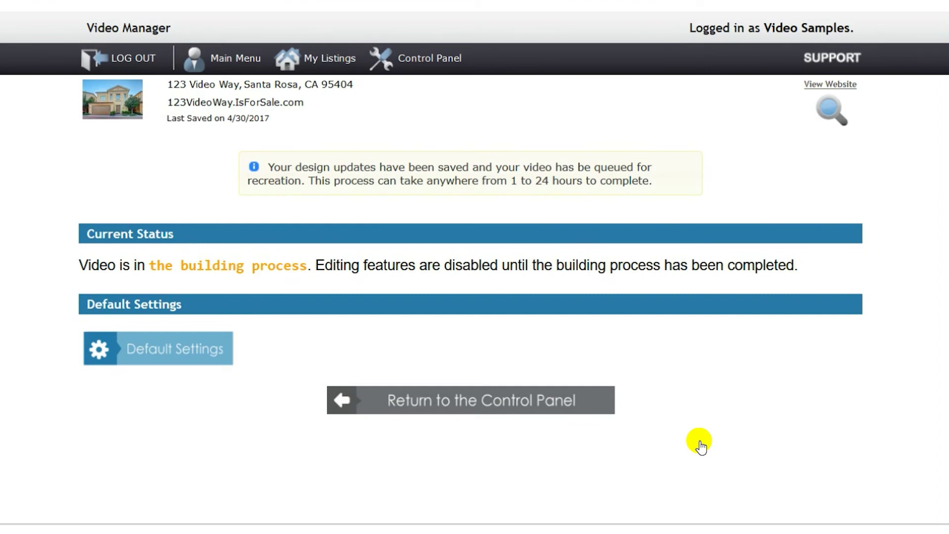
Step: Return to Video Manager and share the online listing video to Facebook
left_click(467, 408)
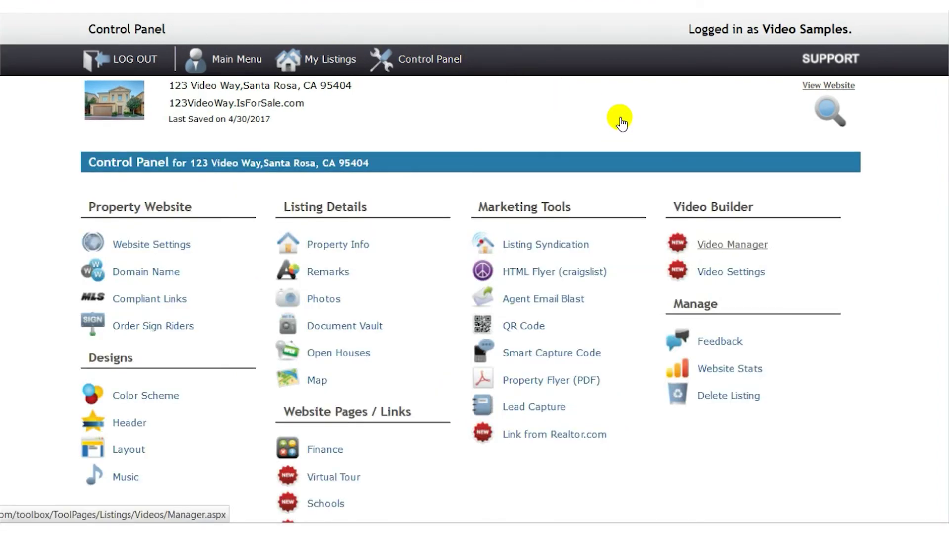
left_click(736, 245)
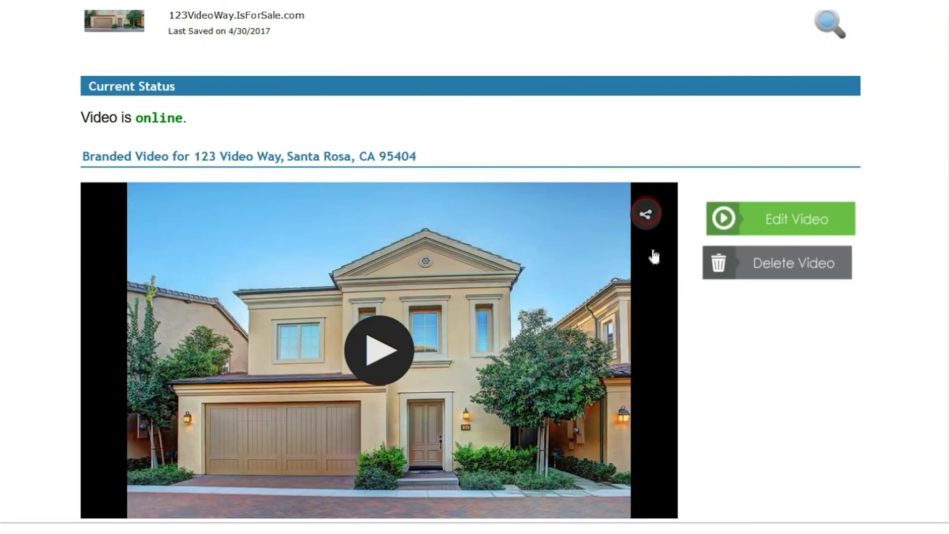
left_click(646, 213)
scroll(692, 116, "down", 1)
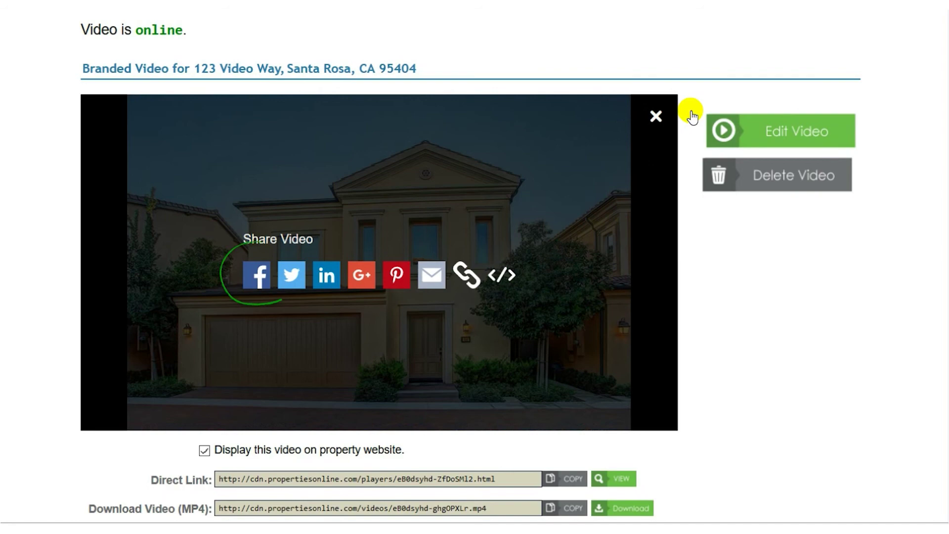
left_click(257, 275)
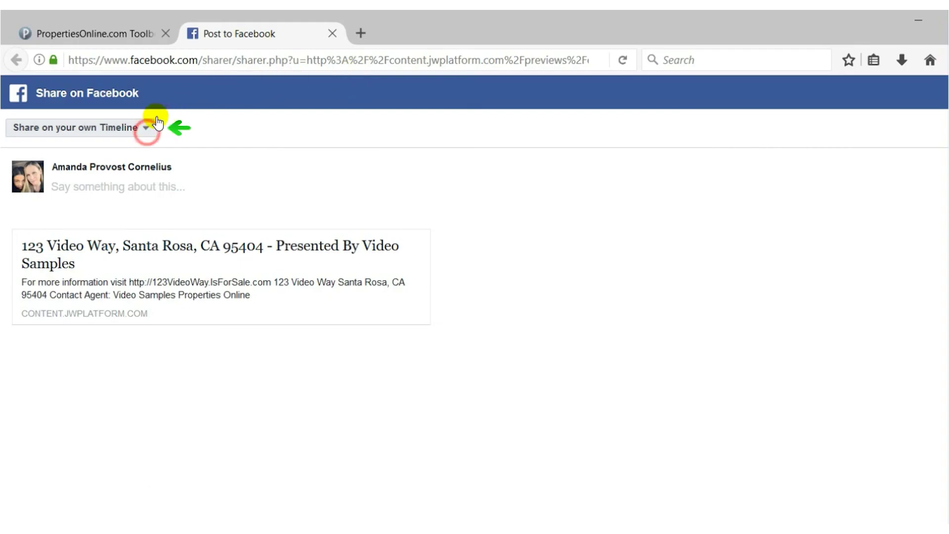
Step: Post the 123 Video Way video to the Properties Online page with 'Check out my new video'
left_click(122, 131)
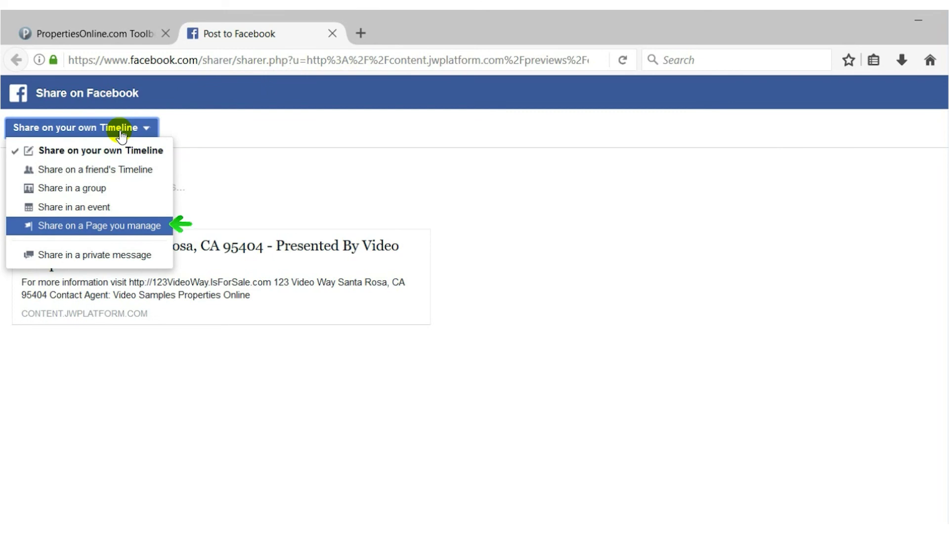
left_click(89, 227)
left_click(99, 164)
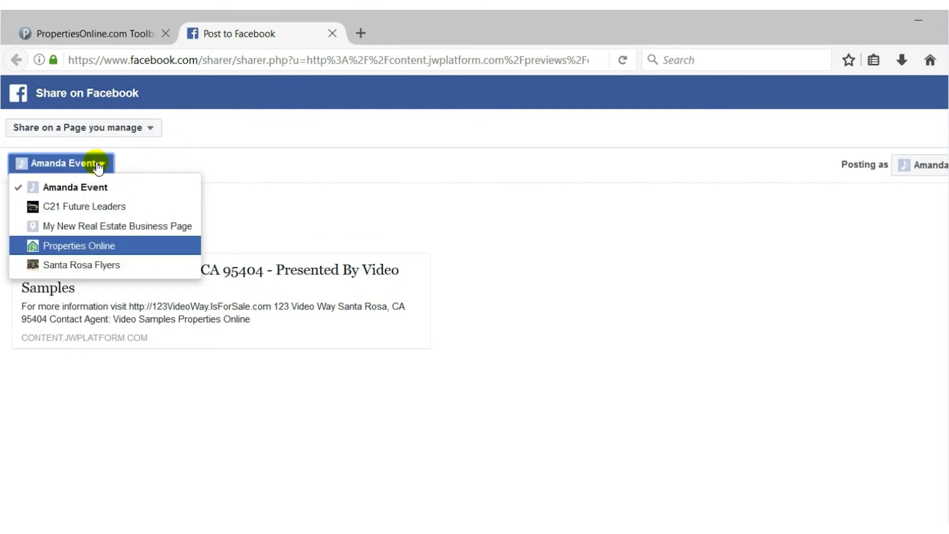
key("Return")
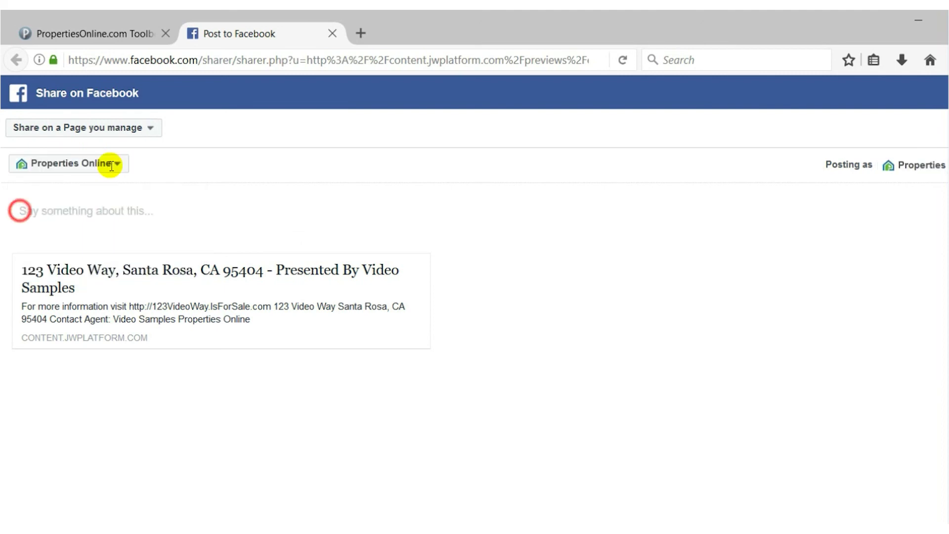
type("Check out my new video")
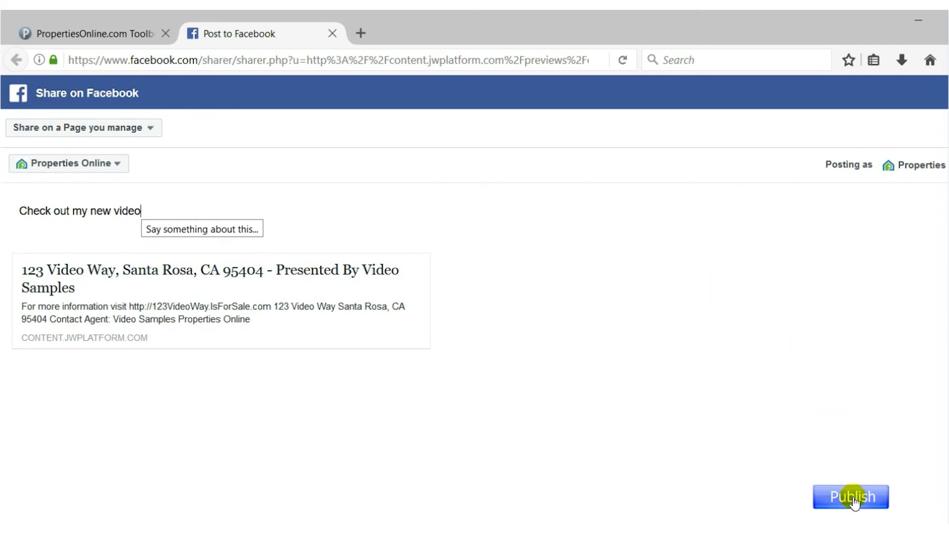
left_click(853, 502)
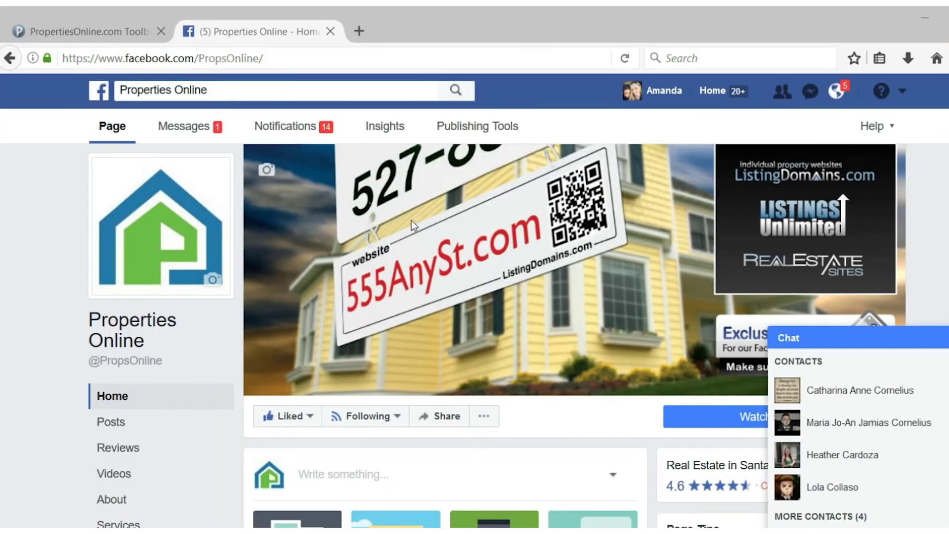
scroll(411, 220, "down", 2)
scroll(412, 220, "down", 3)
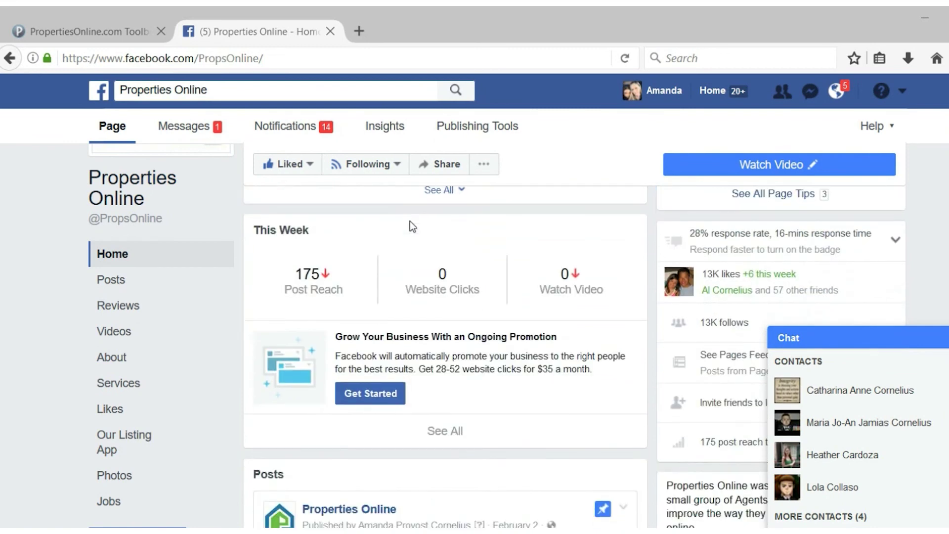
scroll(409, 223, "down", 2)
scroll(409, 221, "down", 1)
scroll(409, 220, "down", 2)
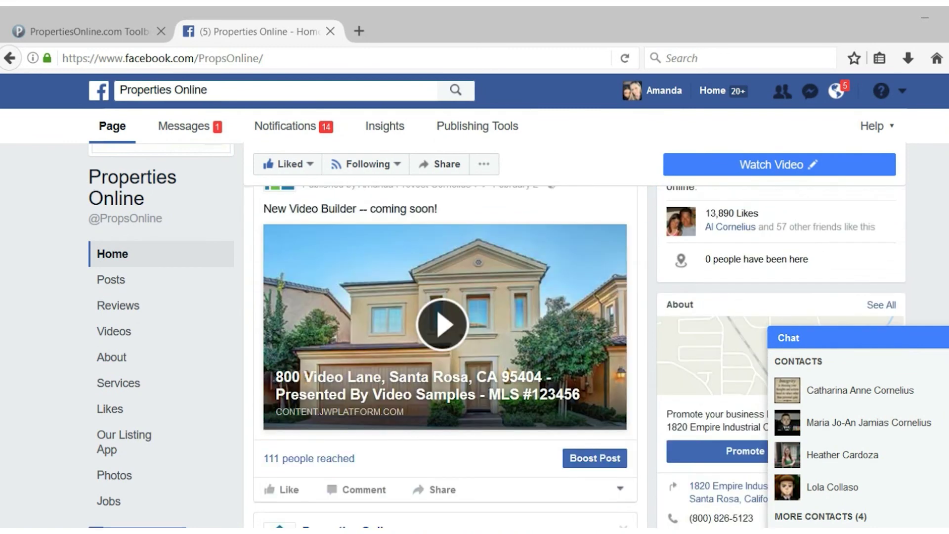
Step: Play the video post in the Properties Online page's Posts section
left_click(392, 227)
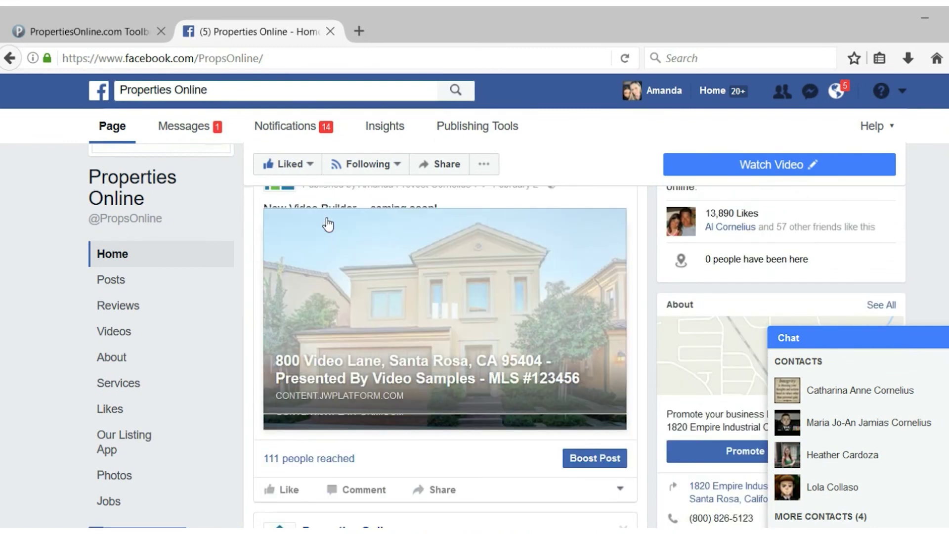
left_click(278, 385)
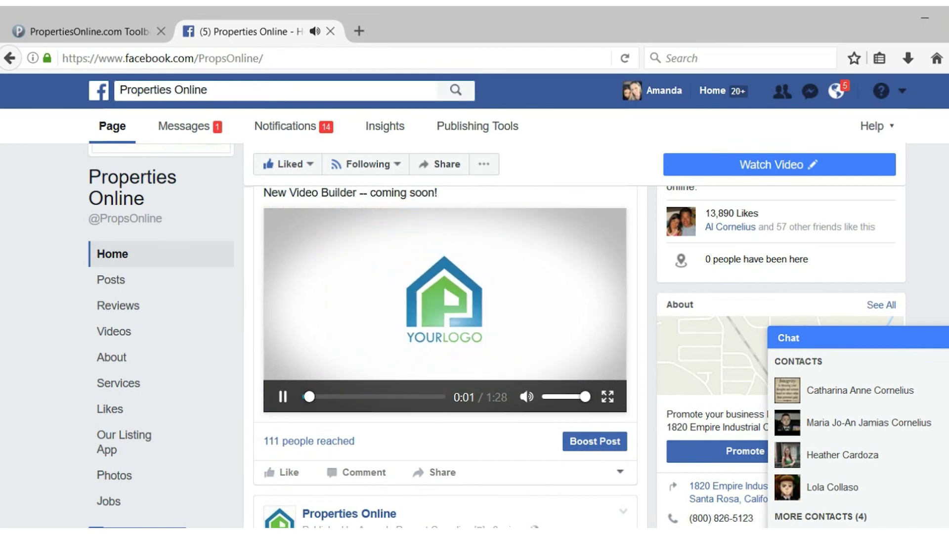